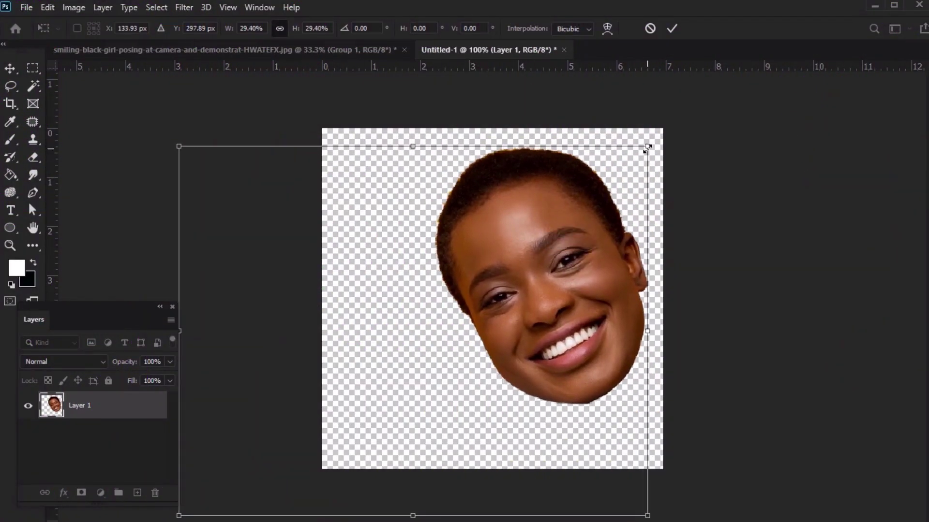
# Step: Commit the face resize, then bring the Hand layer into Untitled-1 scaled into the lower-left corner
pyautogui.moveTo(648, 147); pyautogui.dragTo(576, 253)
pyautogui.press('Return')
pyautogui.click(192, 51)
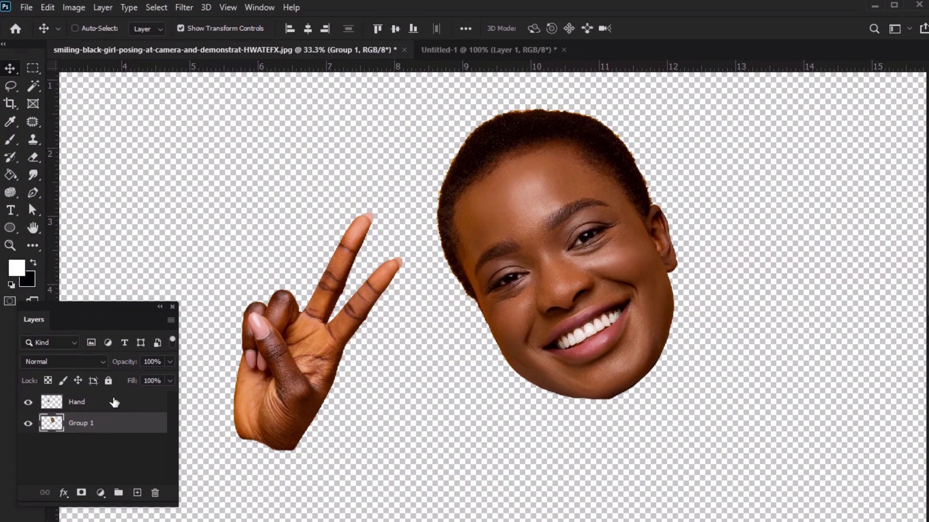
pyautogui.moveTo(443, 104); pyautogui.dragTo(643, 320)
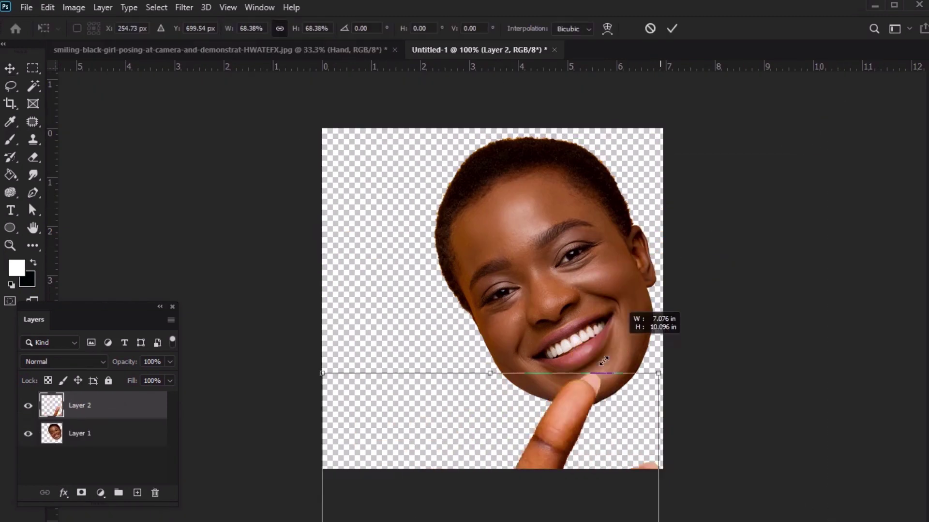
pyautogui.moveTo(556, 387); pyautogui.dragTo(437, 215)
pyautogui.moveTo(549, 159); pyautogui.dragTo(445, 327)
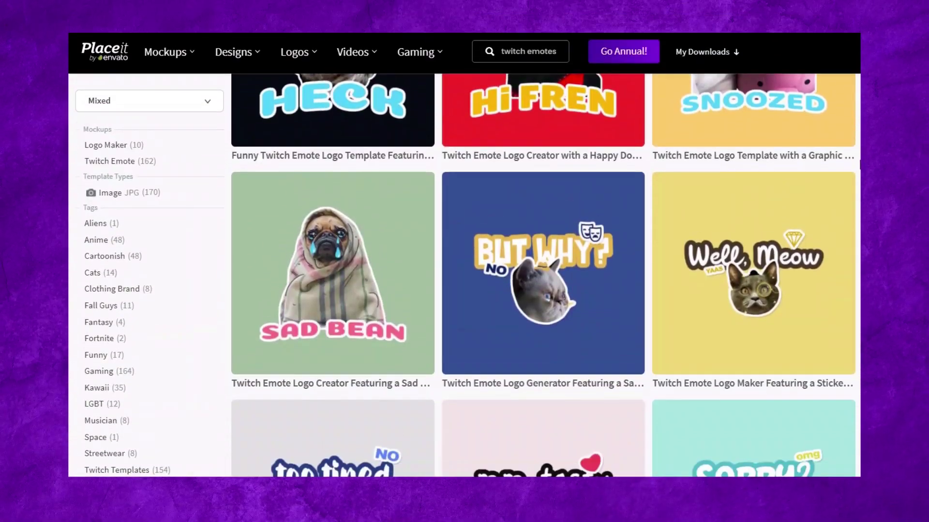
# Step: Scroll through the Placeit Twitch emote results and then the Twitch banner and overlay templates
pyautogui.scroll(-8, 854, 176)
pyautogui.scroll(-10, 843, 211)
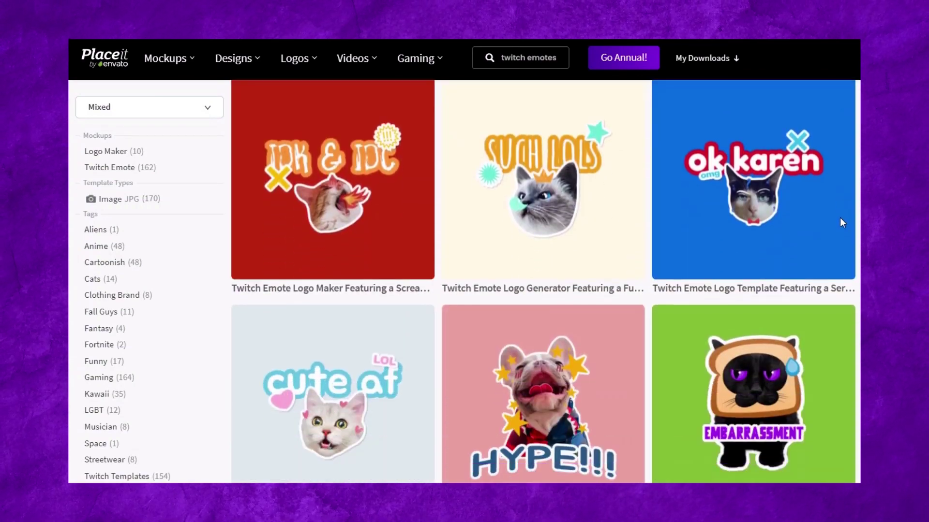
pyautogui.scroll(-10, 838, 255)
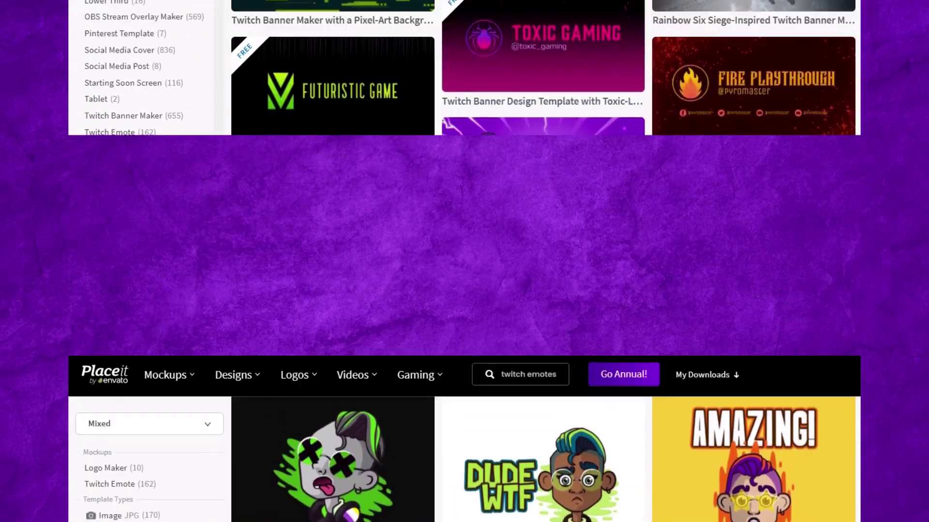
pyautogui.scroll(-3, 542, 281)
pyautogui.scroll(-7, 858, 187)
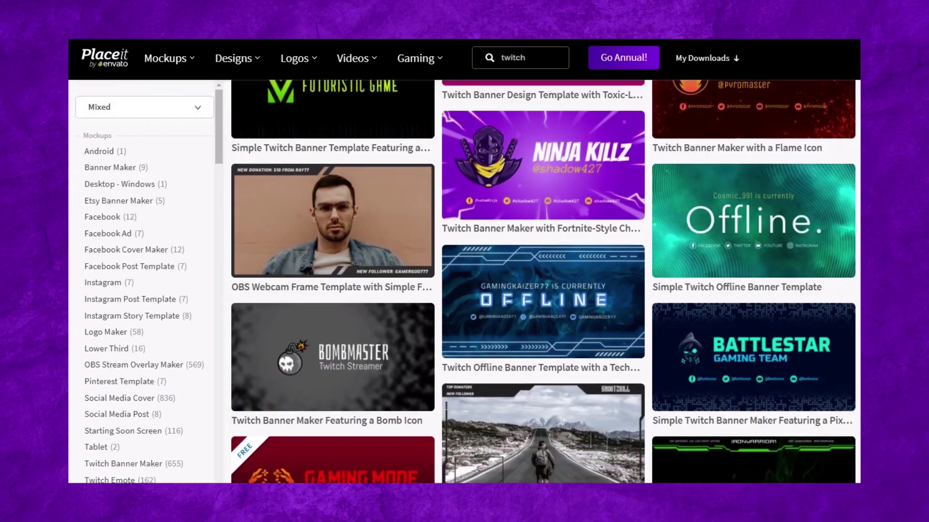
pyautogui.scroll(-6, 858, 186)
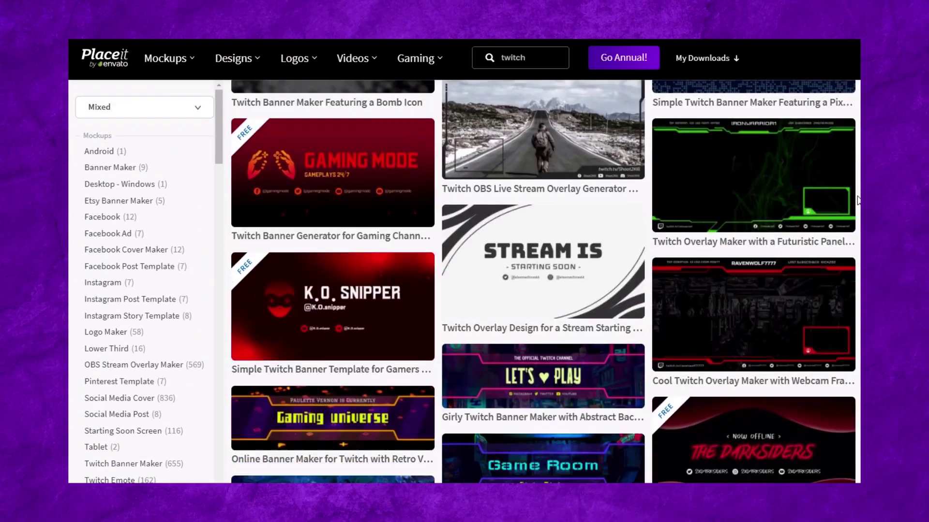
pyautogui.scroll(-6, 856, 227)
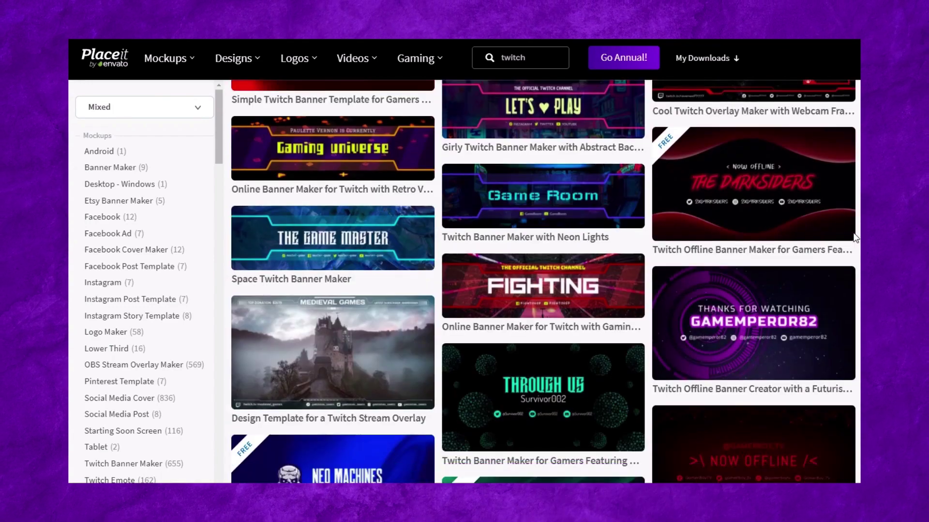
pyautogui.scroll(-1, 854, 270)
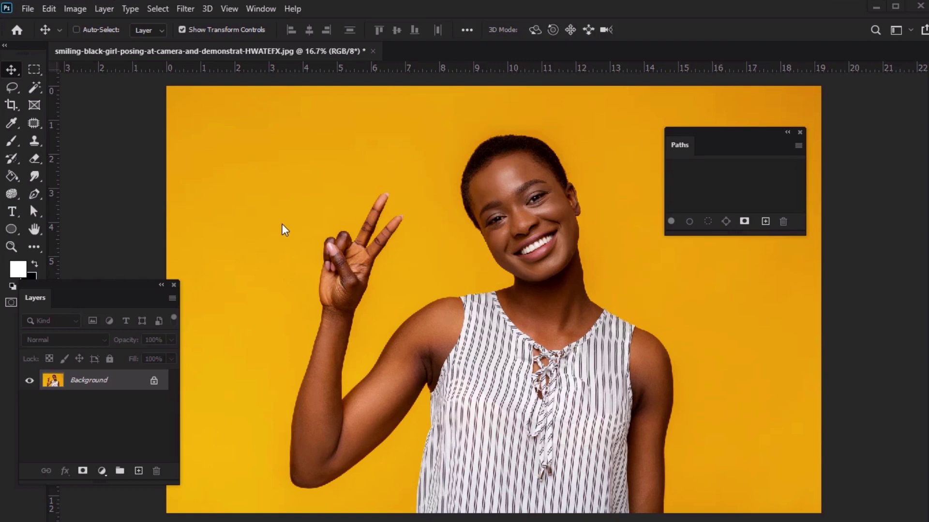
# Step: Mask out the yellow backdrop with Select Subject and a layer mask, isolating the woman on Layer 0
pyautogui.click(33, 86)
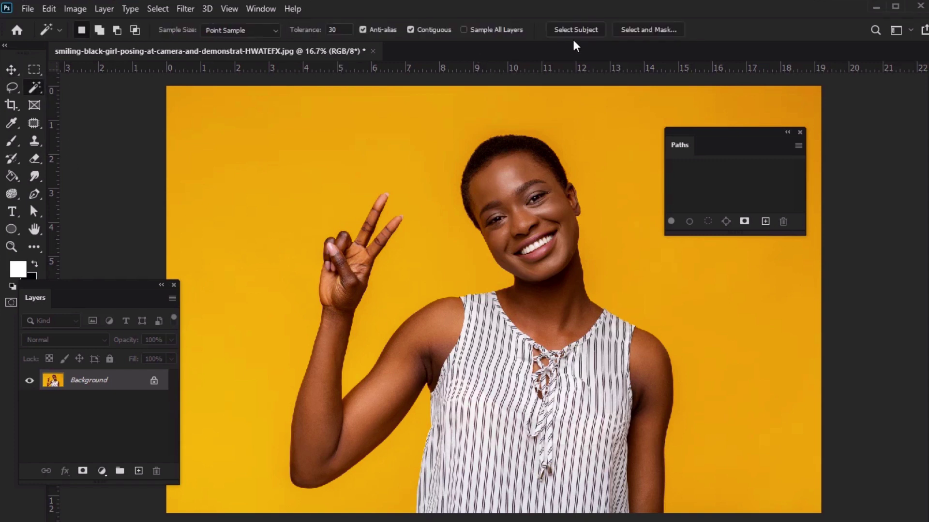
pyautogui.click(582, 29)
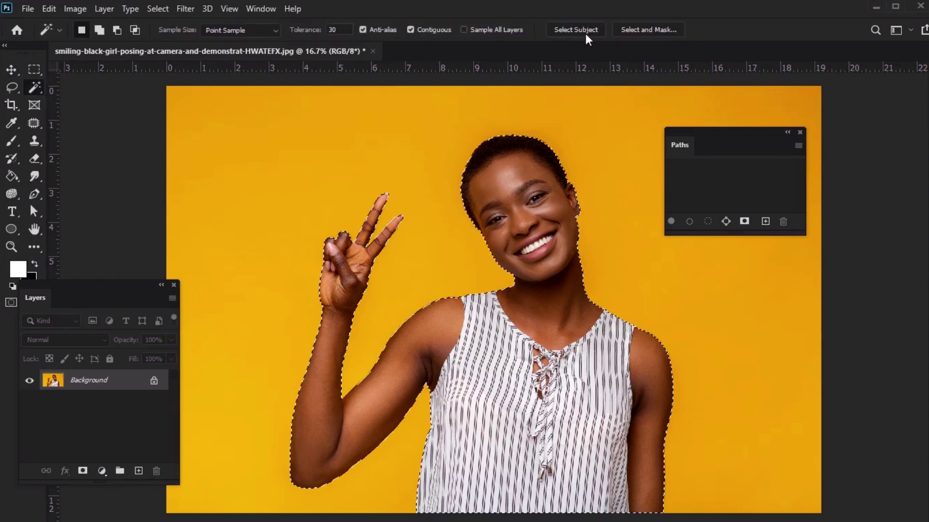
pyautogui.click(81, 470)
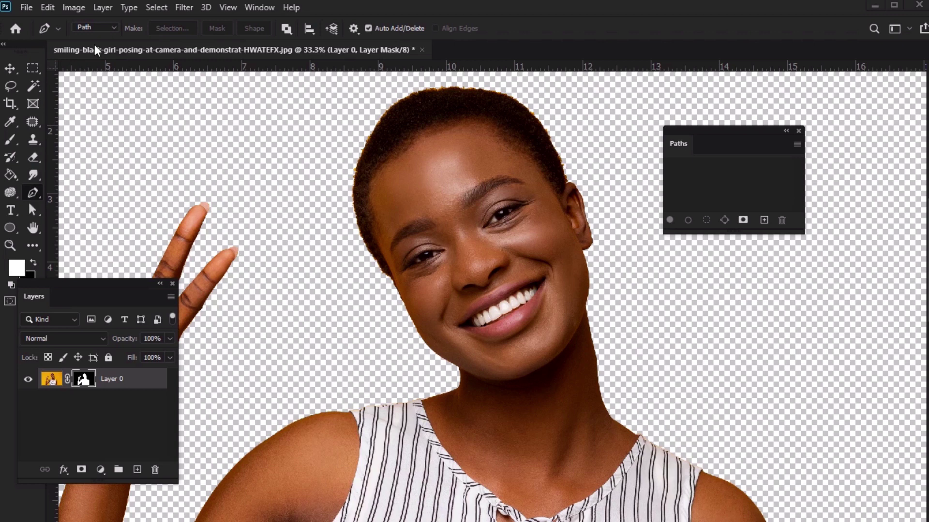
# Step: Draw a Pen-tool Work Path around the woman's head and load it as a selection
pyautogui.click(100, 27)
pyautogui.click(100, 25)
pyautogui.click(448, 362)
pyautogui.moveTo(478, 378); pyautogui.dragTo(481, 379)
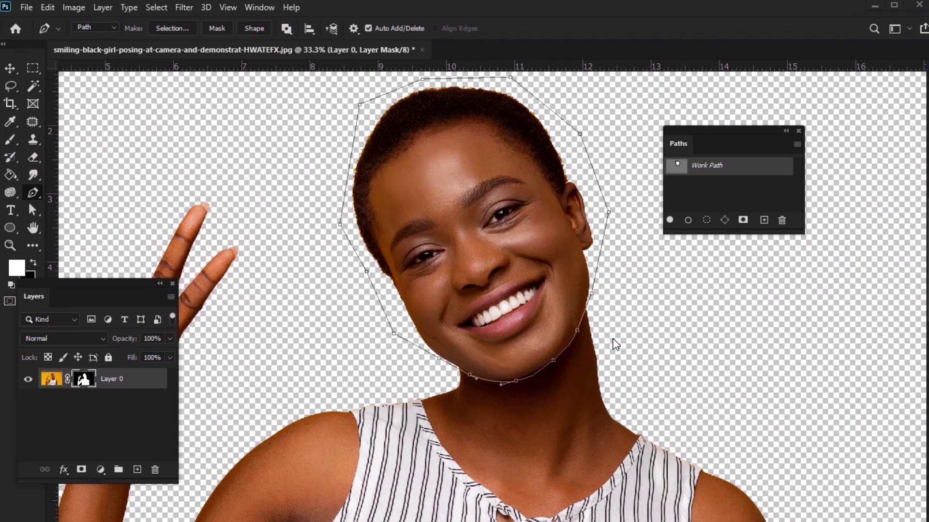
pyautogui.click(706, 221)
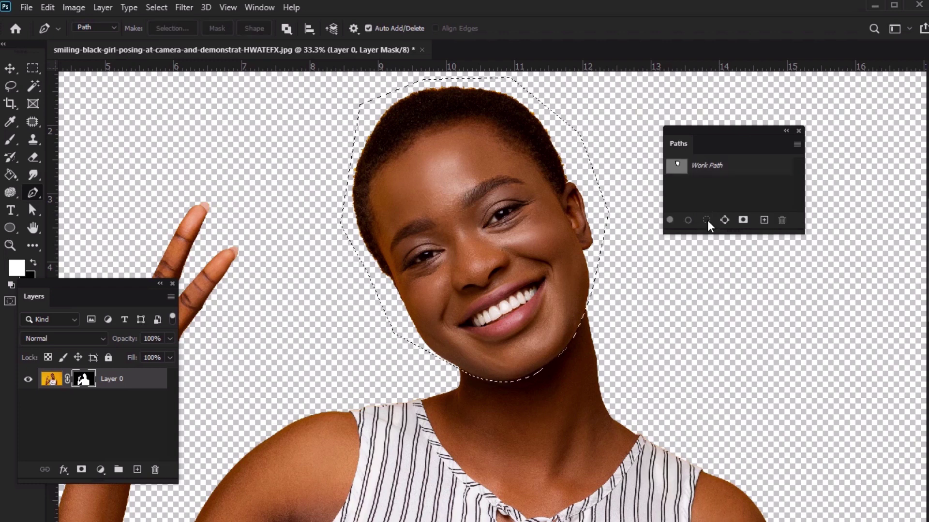
# Step: Move Layer 0 into a new Group 1 and mask the group to the head selection
pyautogui.click(118, 469)
pyautogui.click(106, 396)
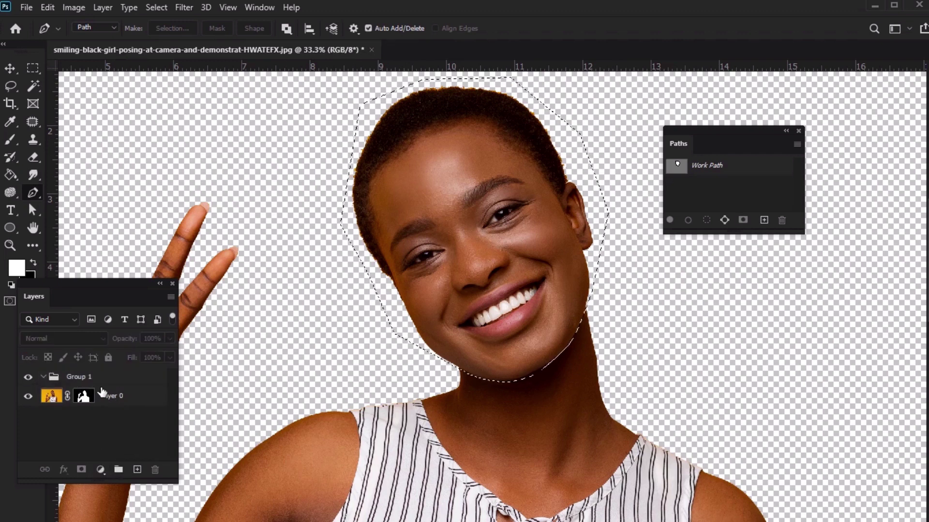
pyautogui.moveTo(124, 404); pyautogui.dragTo(125, 370)
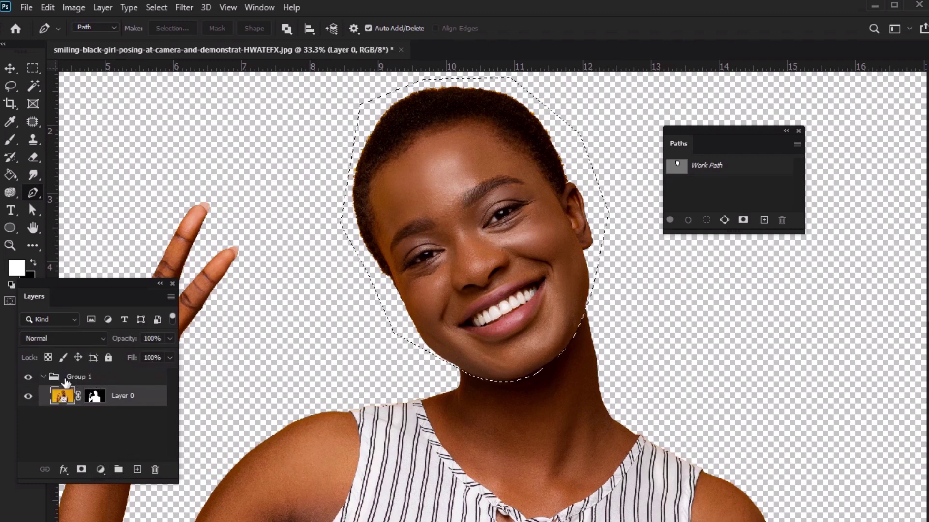
pyautogui.click(81, 469)
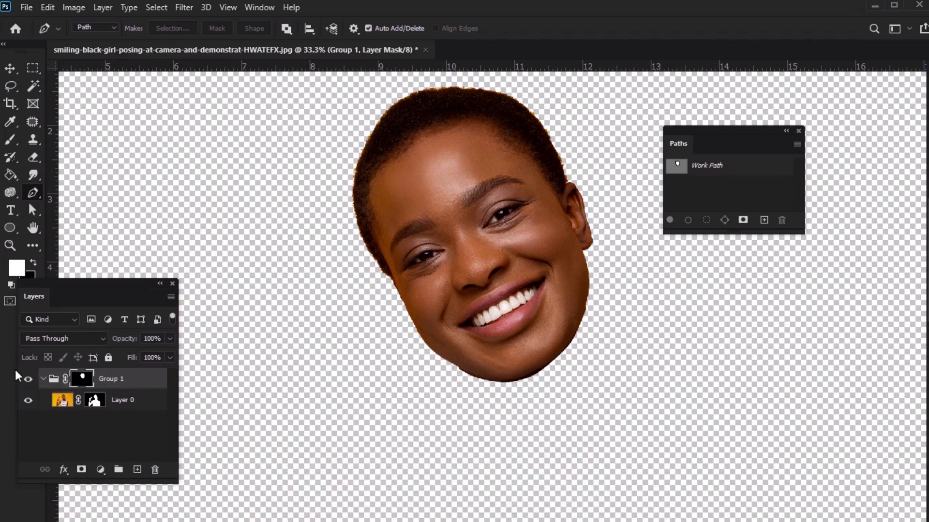
pyautogui.moveTo(129, 285); pyautogui.dragTo(129, 309)
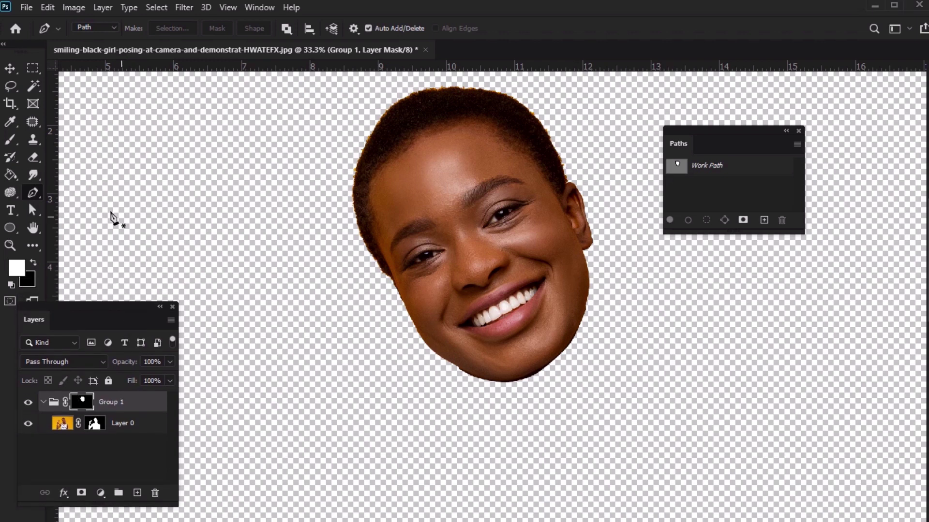
# Step: Brush the Group 1 mask, black over white, to hide the neck below the chin
pyautogui.click(12, 139)
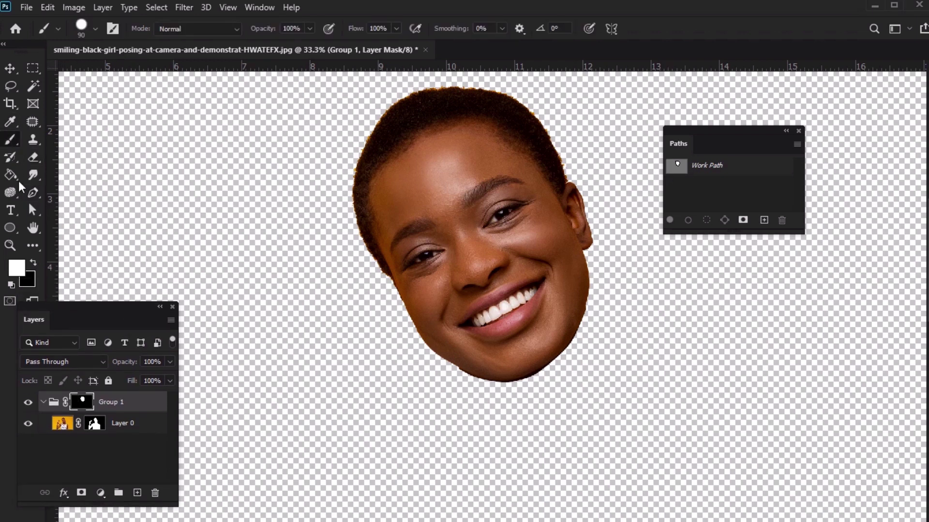
pyautogui.moveTo(510, 365)
pyautogui.mouseDown()
pyautogui.moveTo(516, 423)
pyautogui.moveTo(464, 363)
pyautogui.mouseUp()
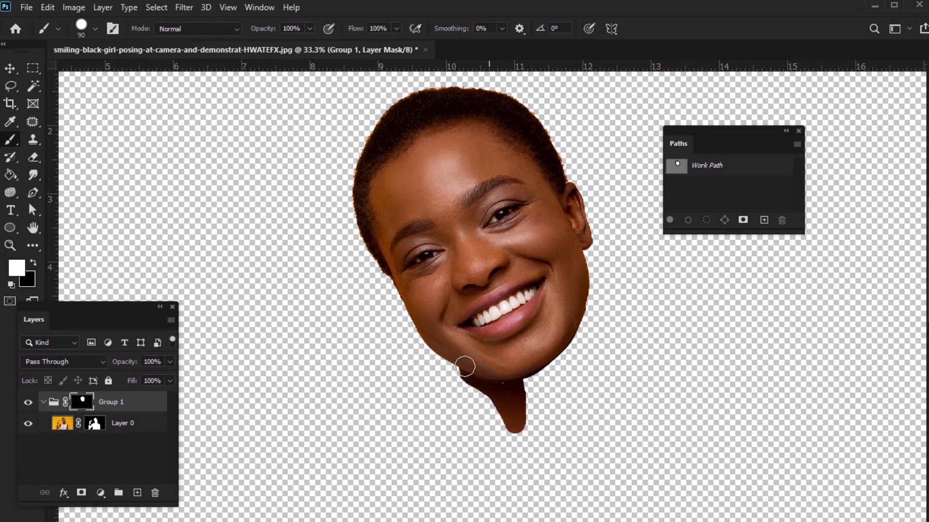
pyautogui.click(34, 264)
pyautogui.moveTo(539, 416)
pyautogui.mouseDown()
pyautogui.moveTo(528, 433)
pyautogui.moveTo(492, 419)
pyautogui.moveTo(522, 417)
pyautogui.mouseUp()
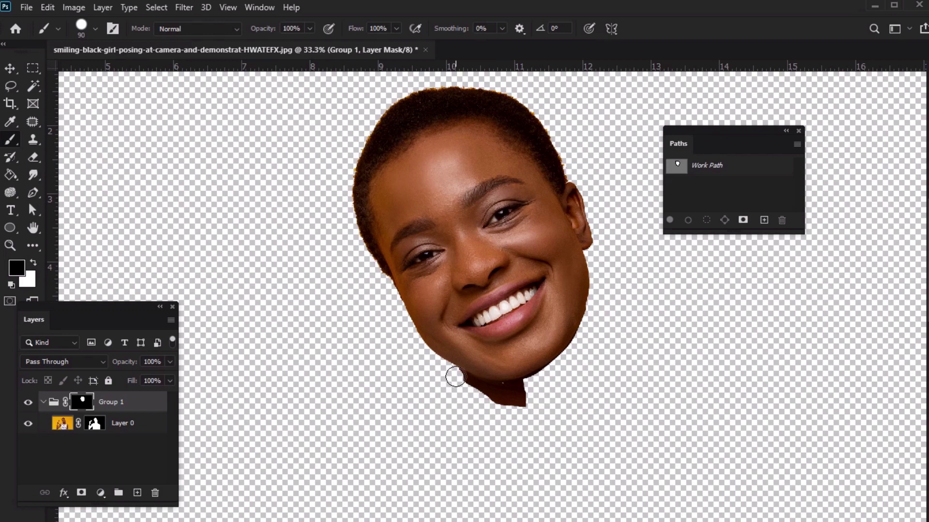
pyautogui.moveTo(454, 378)
pyautogui.mouseDown()
pyautogui.moveTo(526, 386)
pyautogui.moveTo(497, 412)
pyautogui.mouseUp()
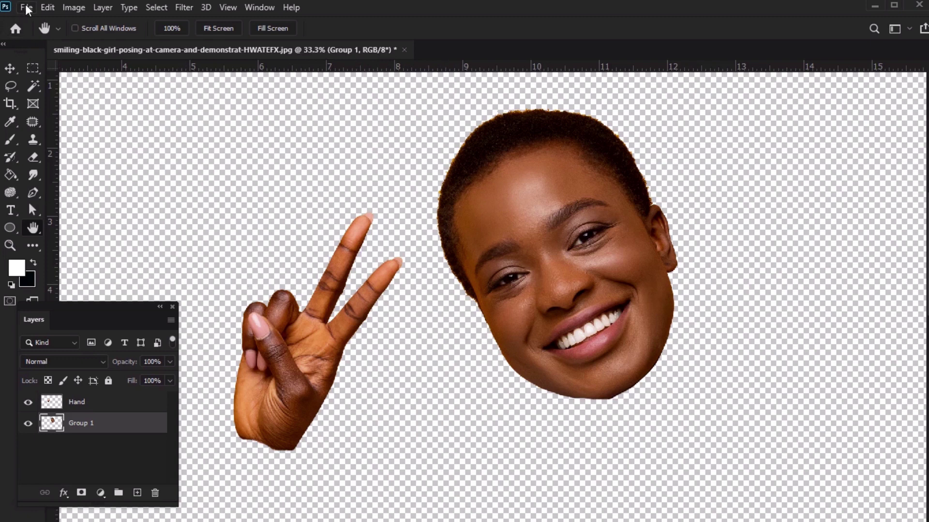
# Step: Create a new 500×500 px document with a transparent background
pyautogui.click(27, 9)
pyautogui.click(30, 19)
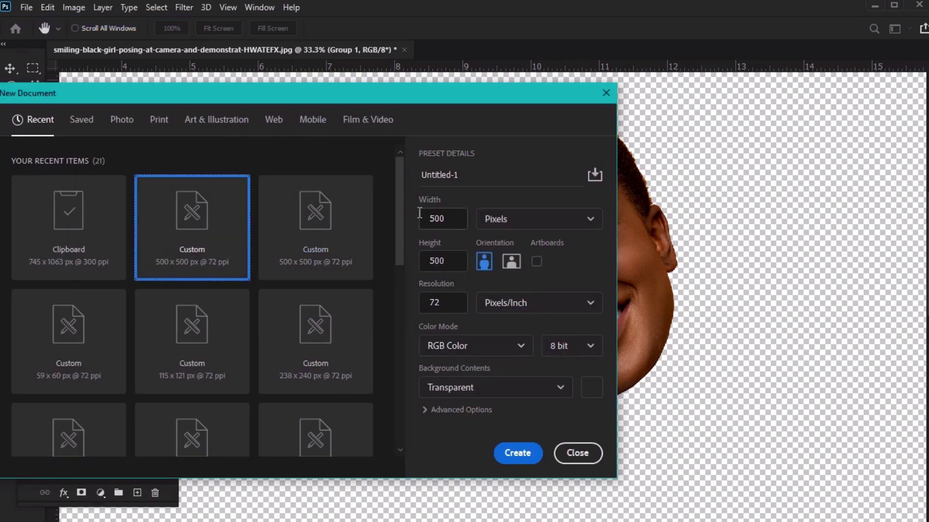
pyautogui.click(518, 453)
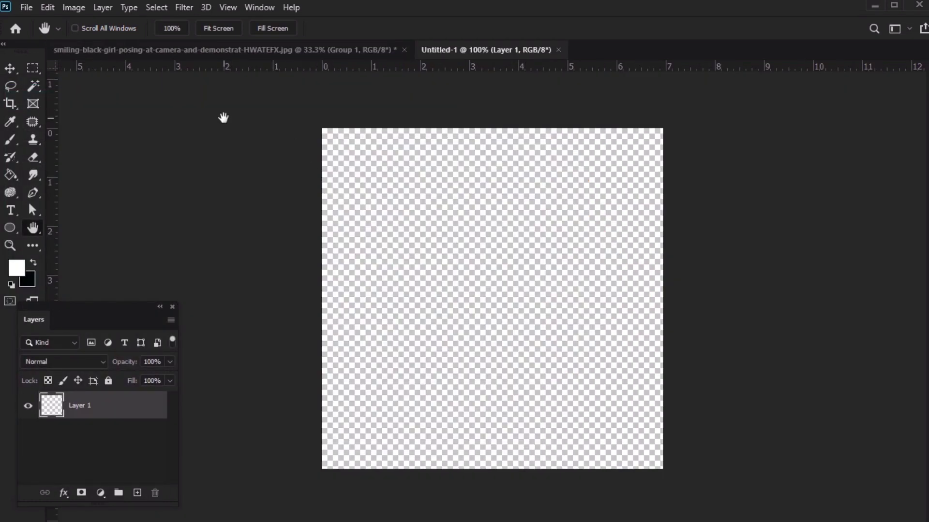
# Step: Select all and copy the photo's face-and-hand artwork, then paste it into Untitled-1
pyautogui.click(194, 50)
pyautogui.click(159, 7)
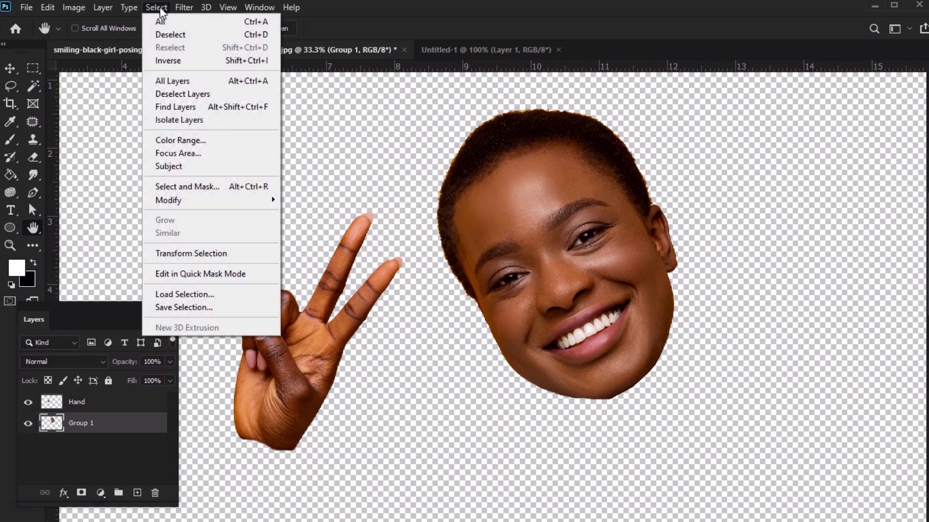
pyautogui.click(176, 21)
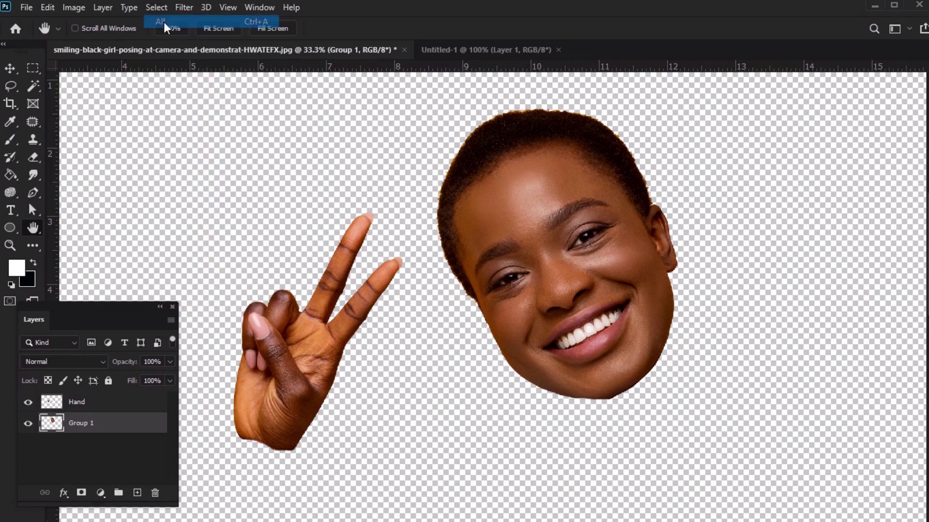
pyautogui.click(51, 7)
pyautogui.click(60, 101)
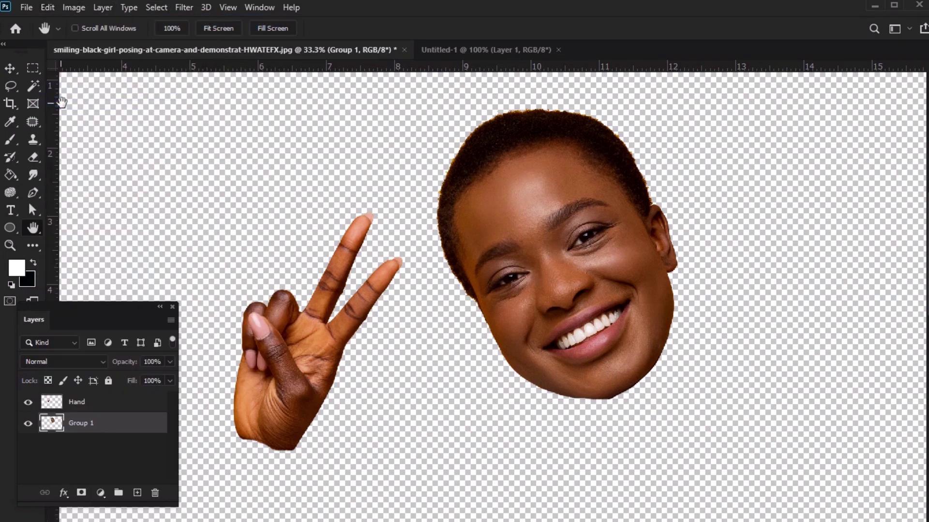
pyautogui.click(474, 51)
pyautogui.click(51, 6)
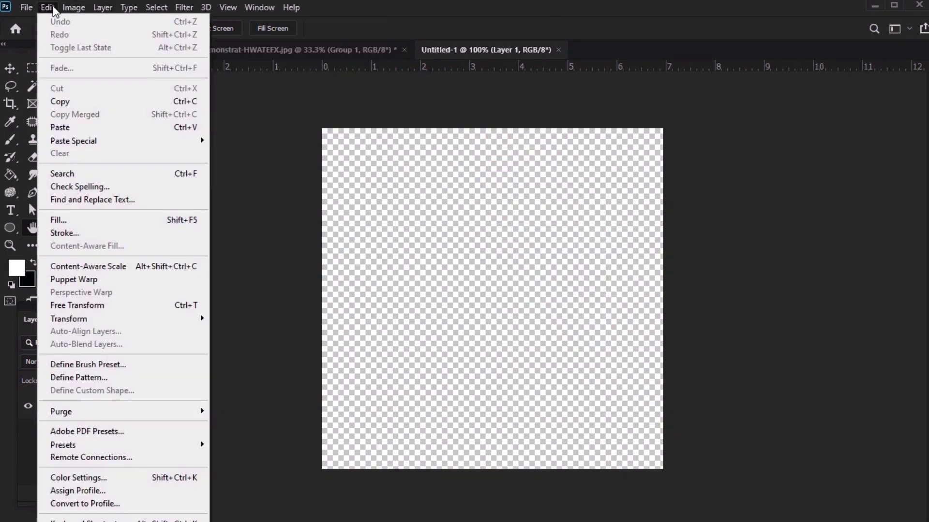
pyautogui.click(71, 130)
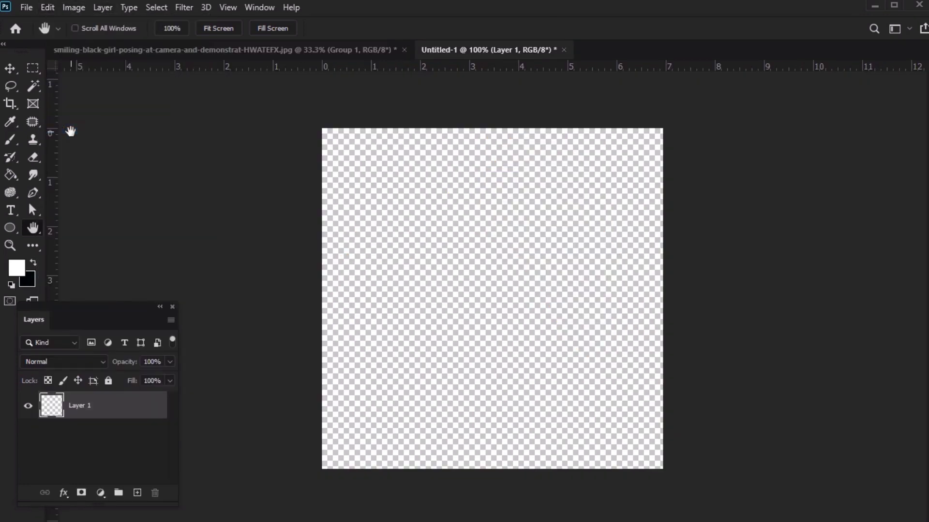
pyautogui.click(10, 68)
# Step: Scale the pasted face to about 30.75% and place it right of centre, then commit
pyautogui.moveTo(323, 130); pyautogui.dragTo(679, 339)
pyautogui.moveTo(351, 156); pyautogui.dragTo(642, 173)
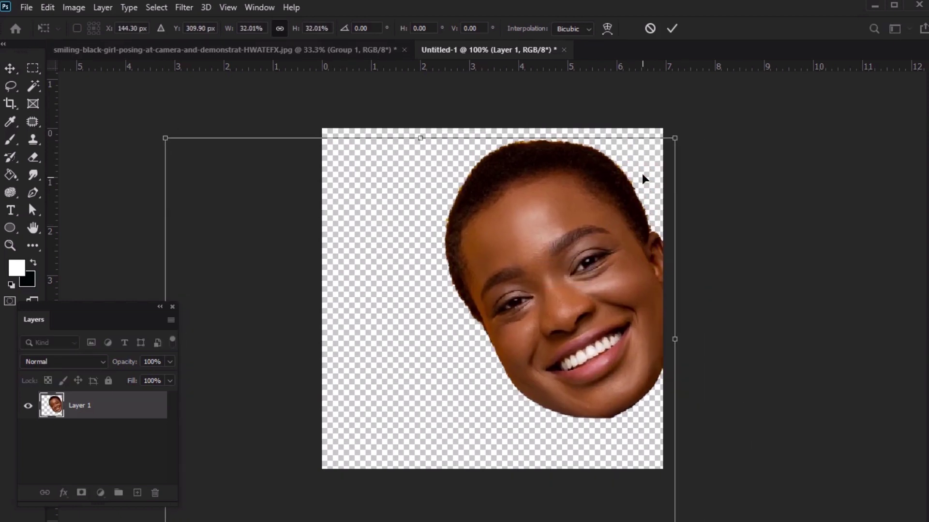
pyautogui.moveTo(674, 143); pyautogui.dragTo(632, 173)
pyautogui.moveTo(521, 277); pyautogui.dragTo(530, 258)
pyautogui.moveTo(647, 146); pyautogui.dragTo(663, 128)
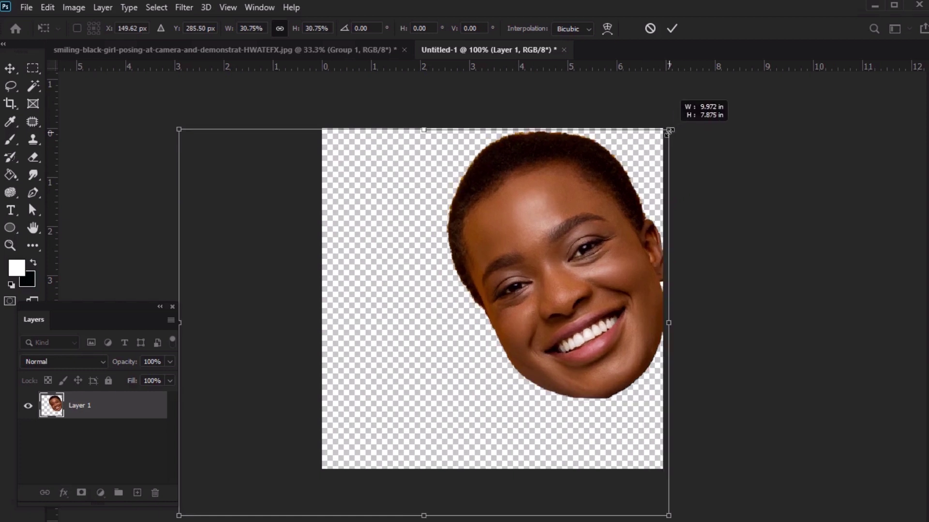
pyautogui.moveTo(565, 249); pyautogui.dragTo(575, 254)
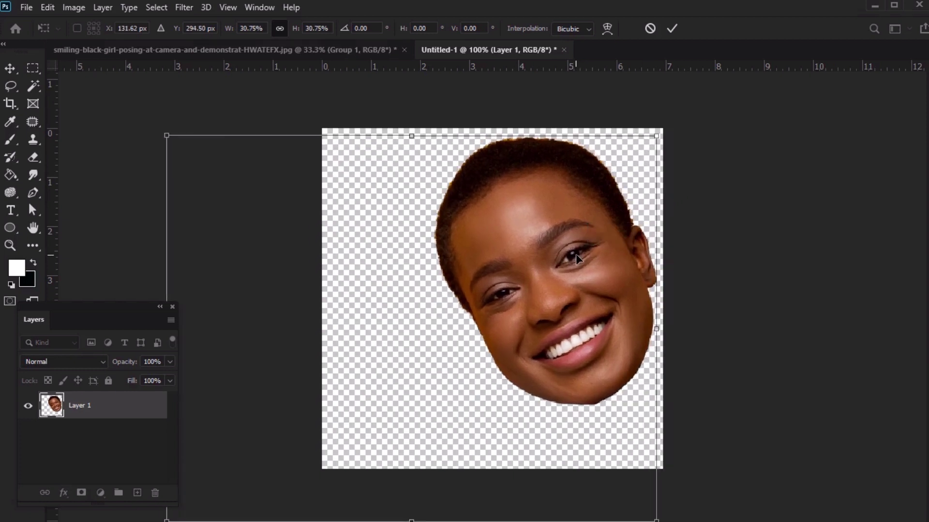
pyautogui.press('Return')
# Step: Drag the Hand layer into Untitled-1 as Layer 2, shrunk into the lower-left beside the face
pyautogui.click(192, 51)
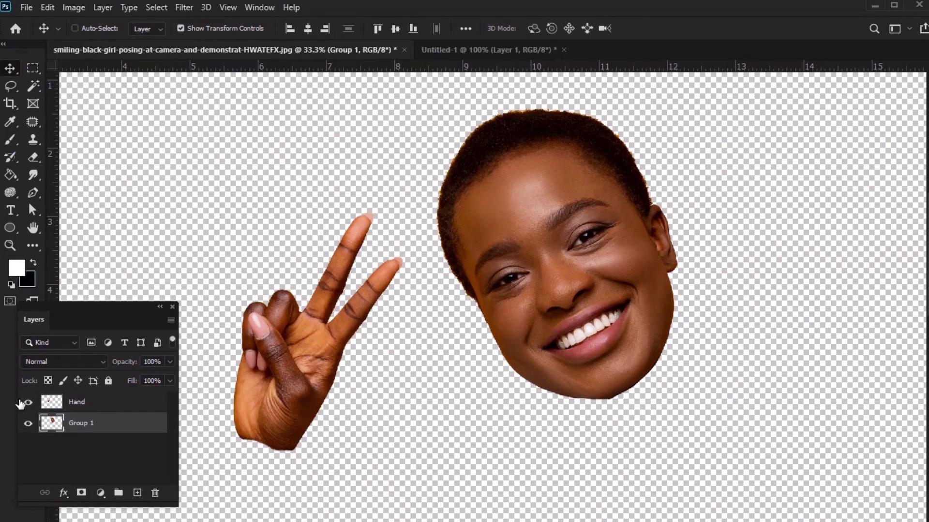
pyautogui.click(111, 402)
pyautogui.moveTo(448, 88); pyautogui.dragTo(623, 269)
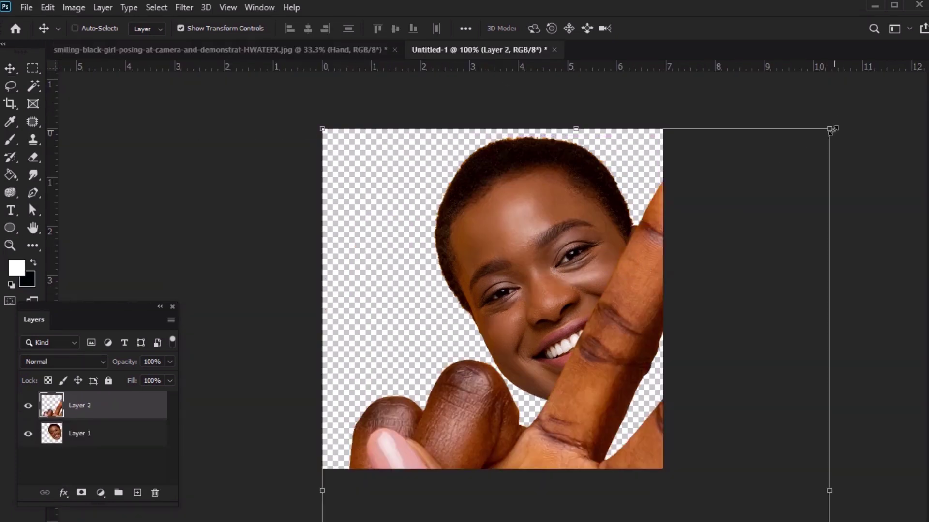
pyautogui.moveTo(830, 129); pyautogui.dragTo(622, 425)
pyautogui.moveTo(497, 494); pyautogui.dragTo(439, 222)
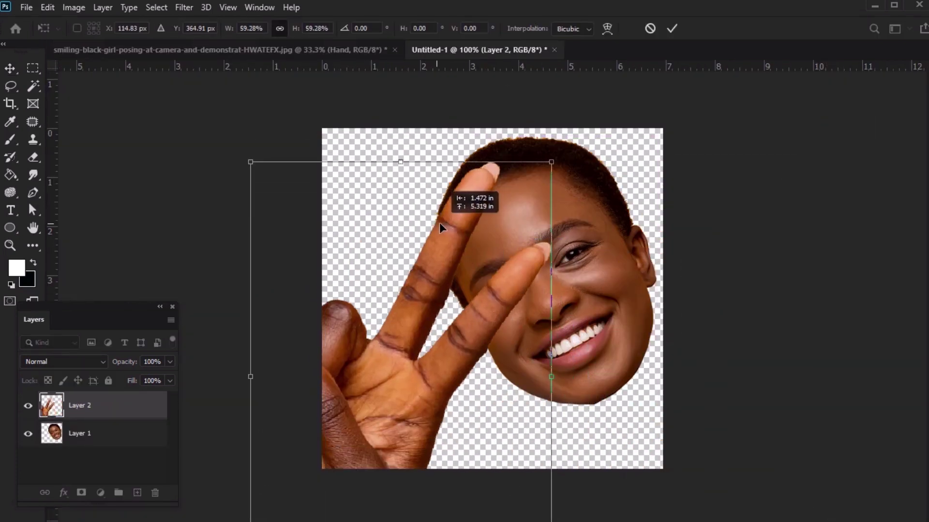
pyautogui.moveTo(552, 161); pyautogui.dragTo(425, 336)
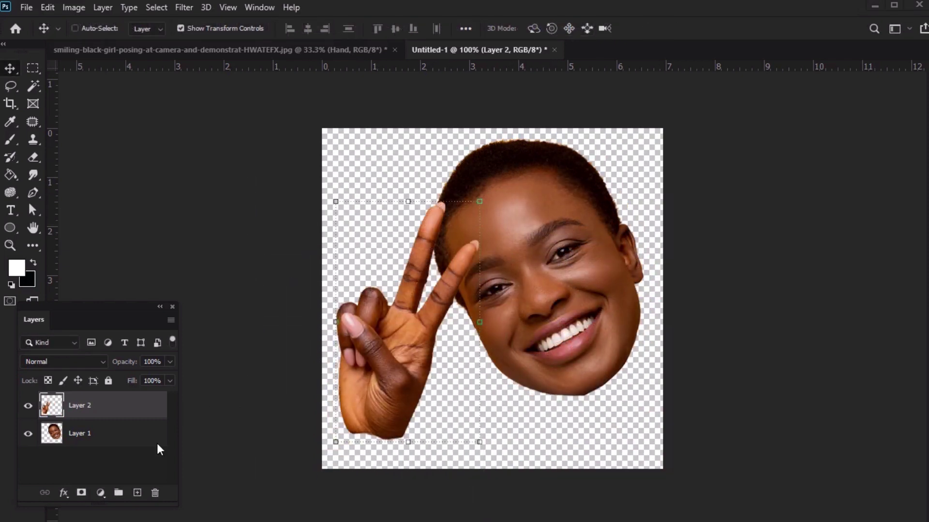
pyautogui.moveTo(125, 303); pyautogui.dragTo(225, 160)
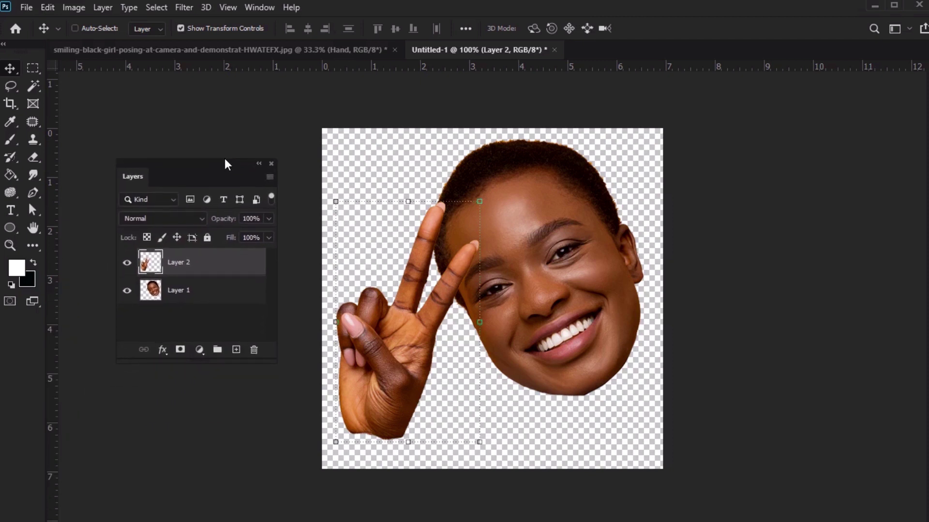
# Step: Put Layer 1 and Layer 2 together into a new Group 1
pyautogui.click(218, 351)
pyautogui.click(222, 295)
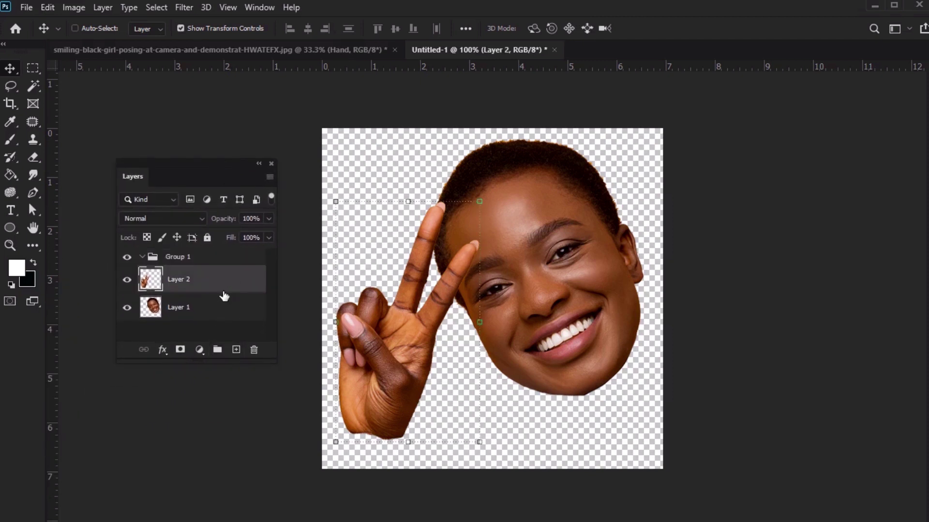
pyautogui.keyDown('shift'); pyautogui.click(216, 305); pyautogui.keyUp('shift')
pyautogui.moveTo(215, 304); pyautogui.dragTo(228, 265)
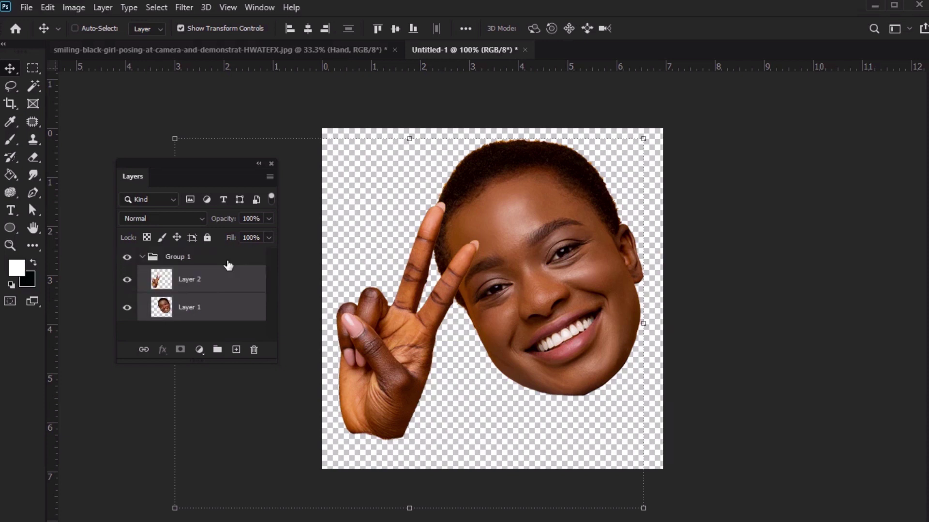
pyautogui.click(220, 263)
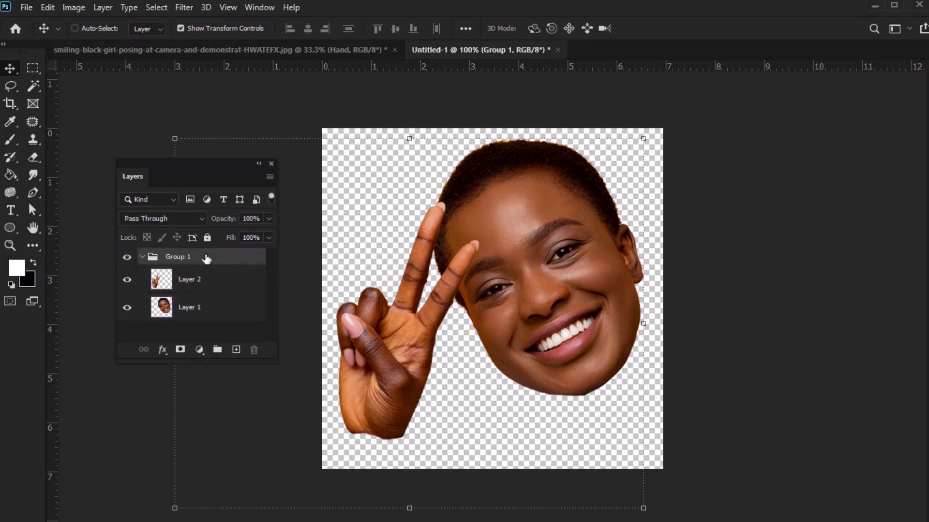
# Step: Give Group 1 a drop shadow with opacity 38%, angle 90°, distance 6 and spread 0
pyautogui.click(162, 350)
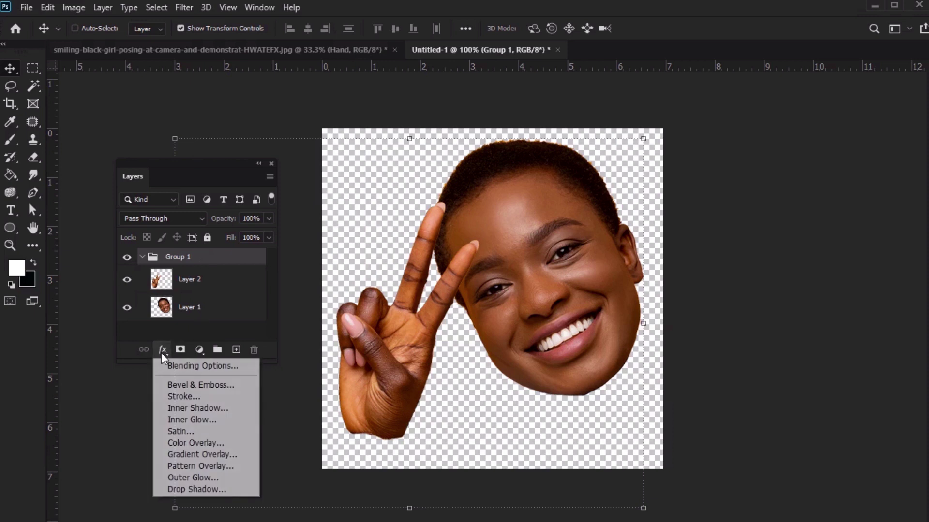
pyautogui.click(194, 488)
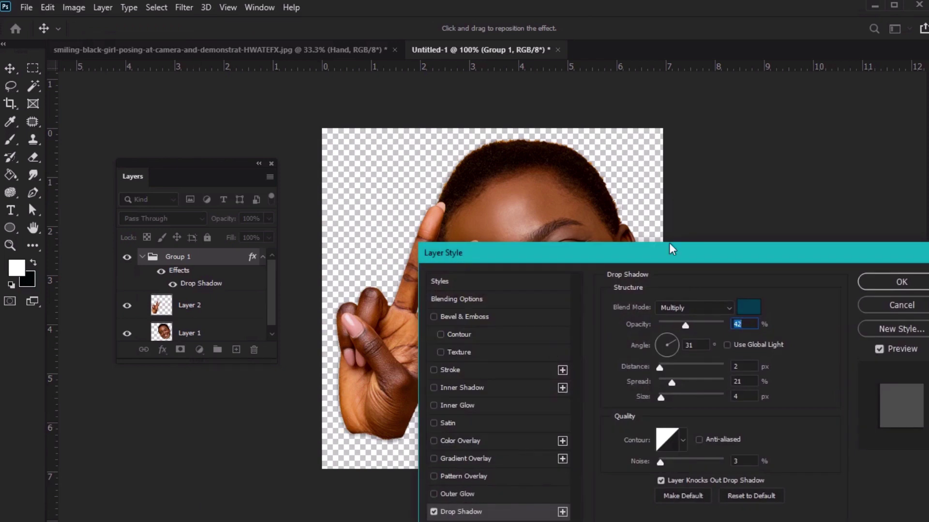
pyautogui.moveTo(683, 248); pyautogui.dragTo(463, 97)
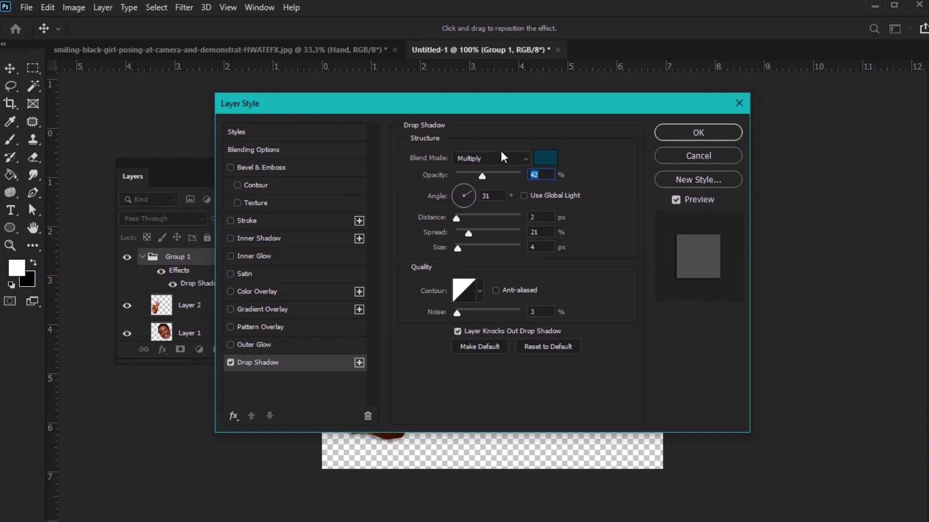
pyautogui.write('38')
pyautogui.doubleClick(499, 196)
pyautogui.write('90')
pyautogui.press('Tab')
pyautogui.write('6')
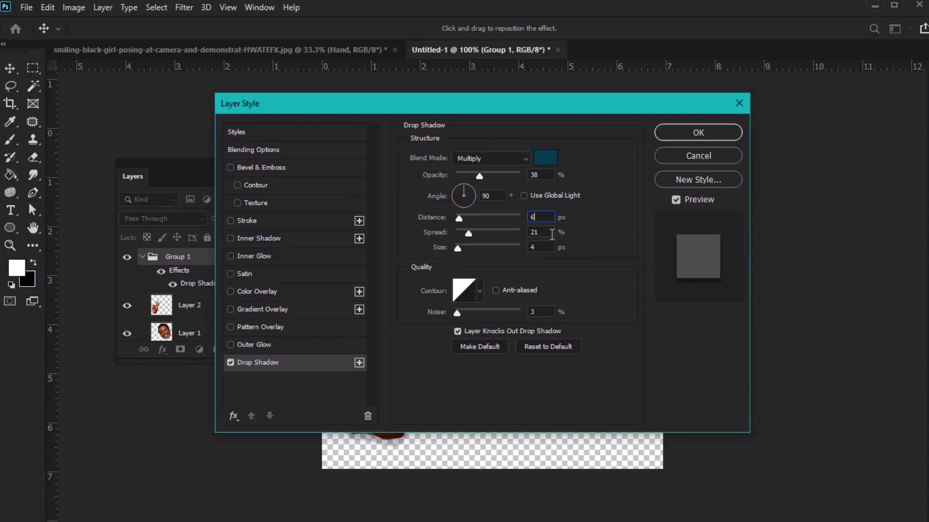
pyautogui.press('Tab')
pyautogui.write('0')
pyautogui.click(708, 133)
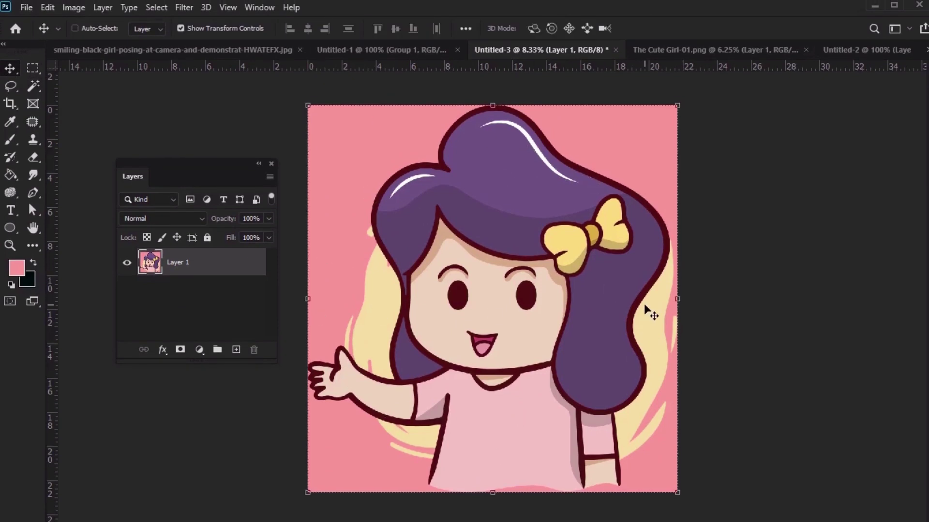
# Step: Shrink the cartoon girl in The Cute Girl-01.png, then bring up the blank Untitled-2 canvas
pyautogui.click(745, 48)
pyautogui.moveTo(677, 299); pyautogui.dragTo(631, 301)
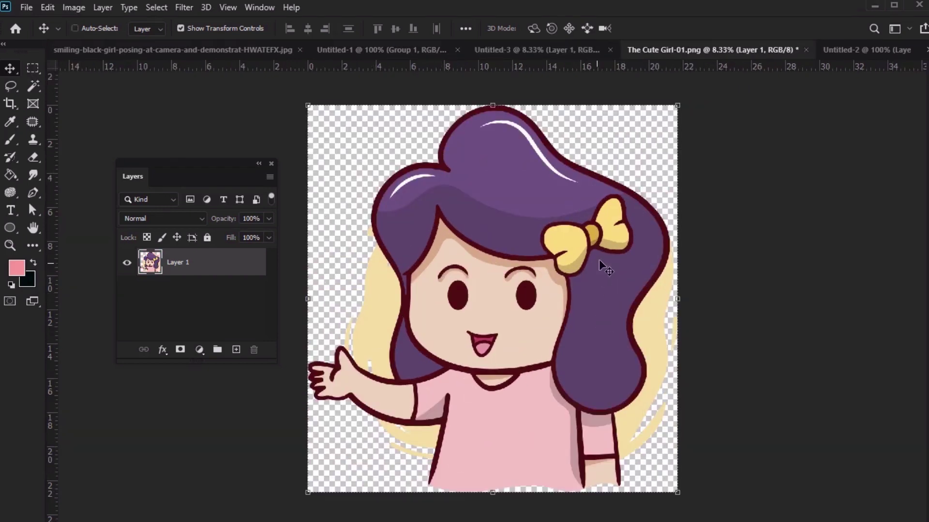
pyautogui.click(850, 47)
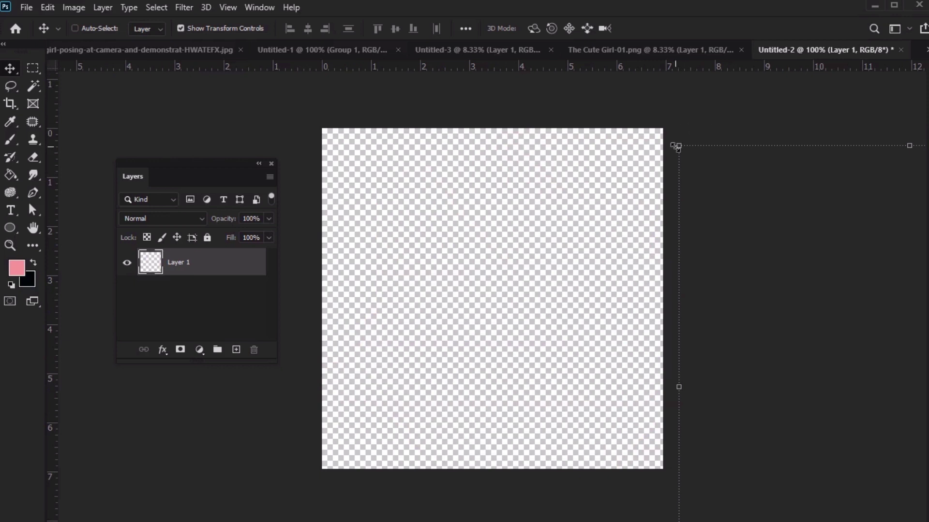
# Step: Shrink the waving girl, move her onto the canvas, tilt about 7.7°, nudge up, and commit
pyautogui.moveTo(676, 146); pyautogui.dragTo(820, 294)
pyautogui.moveTo(858, 344); pyautogui.dragTo(361, 169)
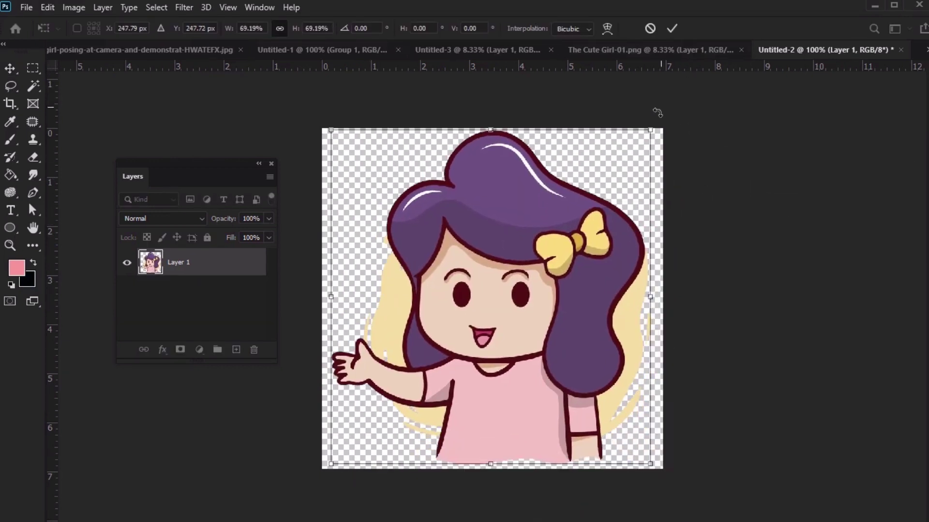
pyautogui.moveTo(664, 120); pyautogui.dragTo(677, 150)
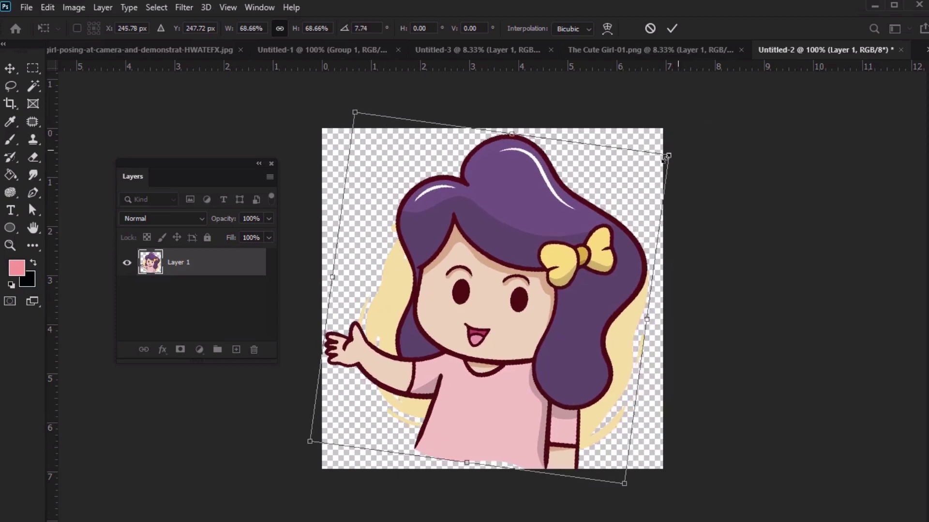
pyautogui.moveTo(486, 255); pyautogui.dragTo(496, 240)
pyautogui.press('Return')
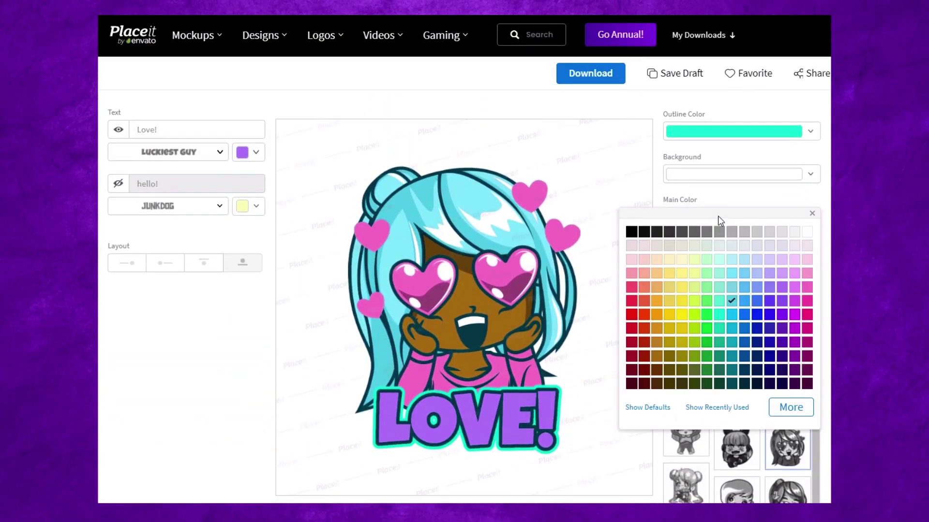
# Step: After trying violet and yellow #ffce00, set the character's main colour to dark red
pyautogui.click(794, 287)
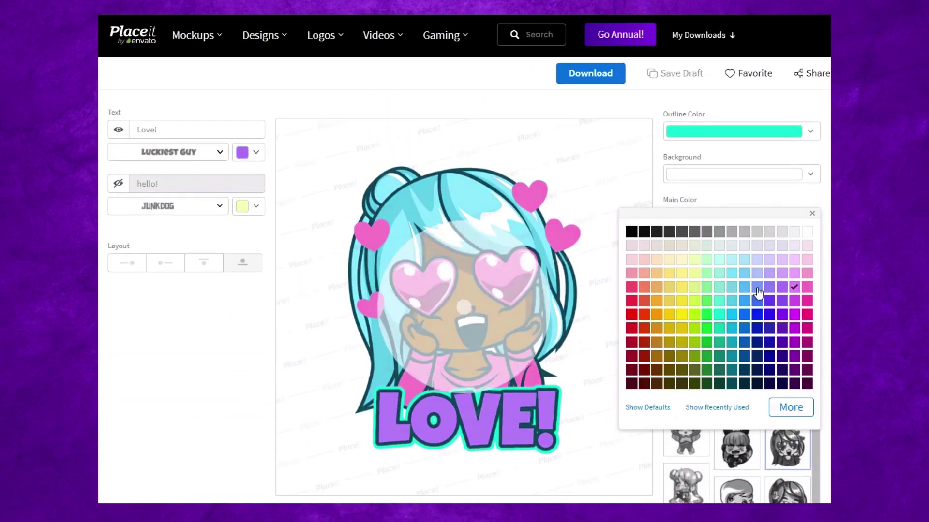
pyautogui.click(668, 317)
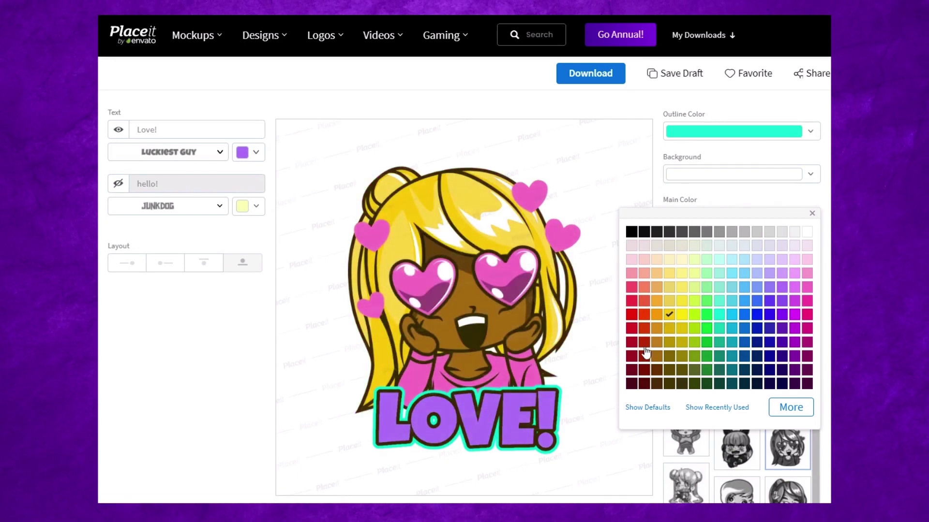
pyautogui.click(632, 328)
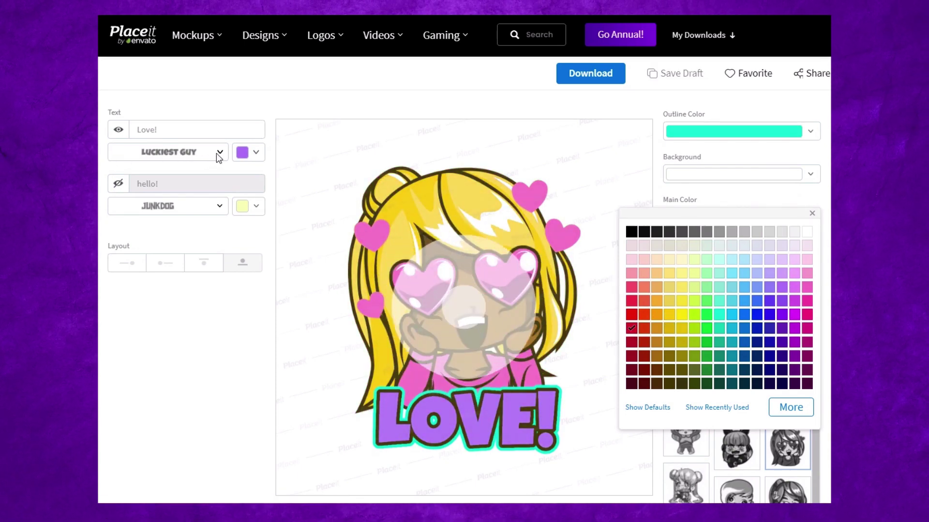
# Step: Make the LOVE! text mint green and bring up the accent colour choices
pyautogui.click(250, 154)
pyautogui.click(209, 226)
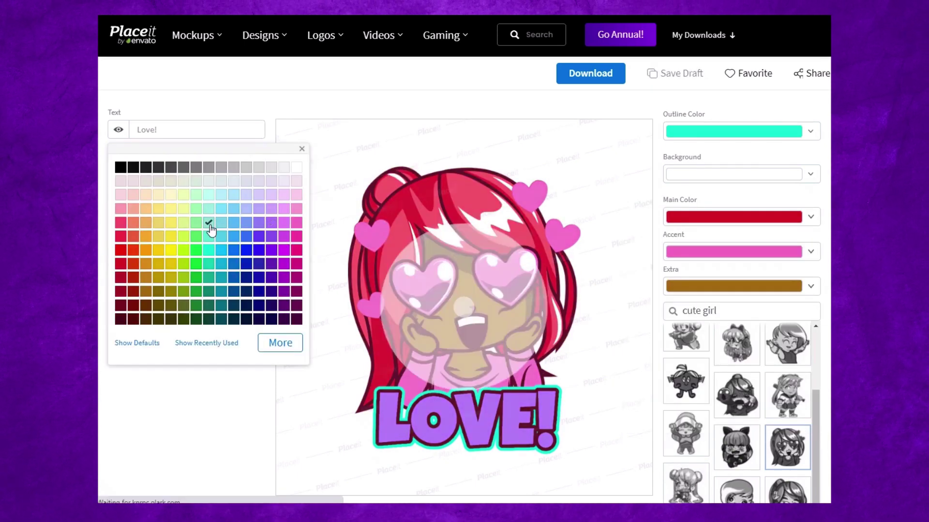
pyautogui.click(734, 255)
pyautogui.click(745, 350)
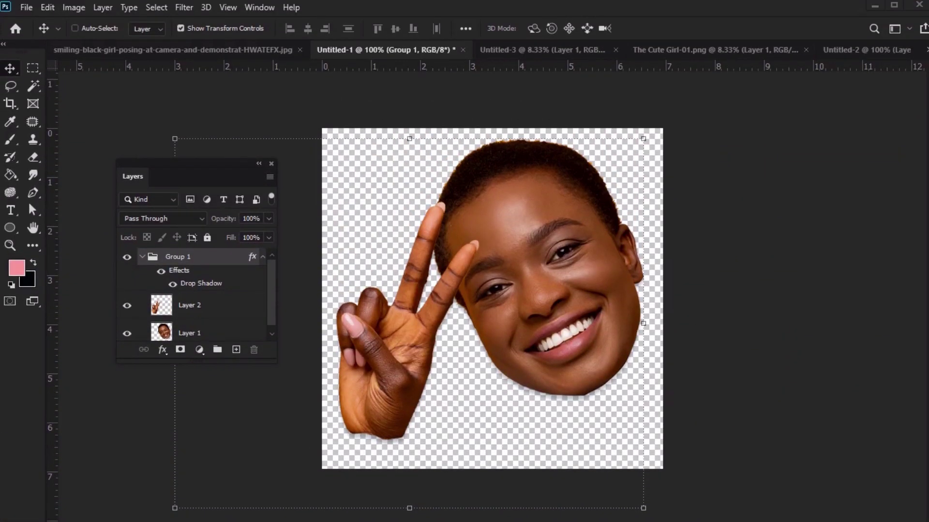
# Step: In File > Export > Export As, keep PNG format and set the width to 112 px
pyautogui.click(27, 8)
pyautogui.moveTo(82, 208)
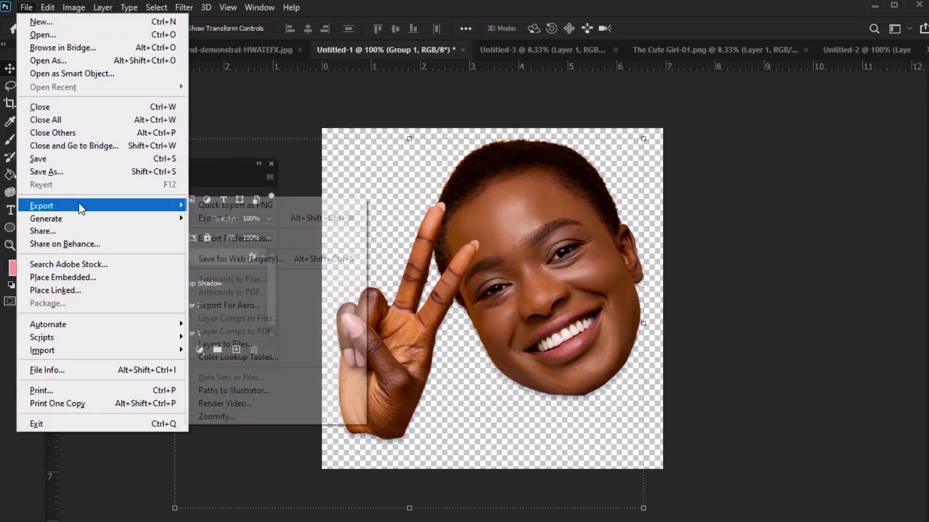
pyautogui.click(250, 223)
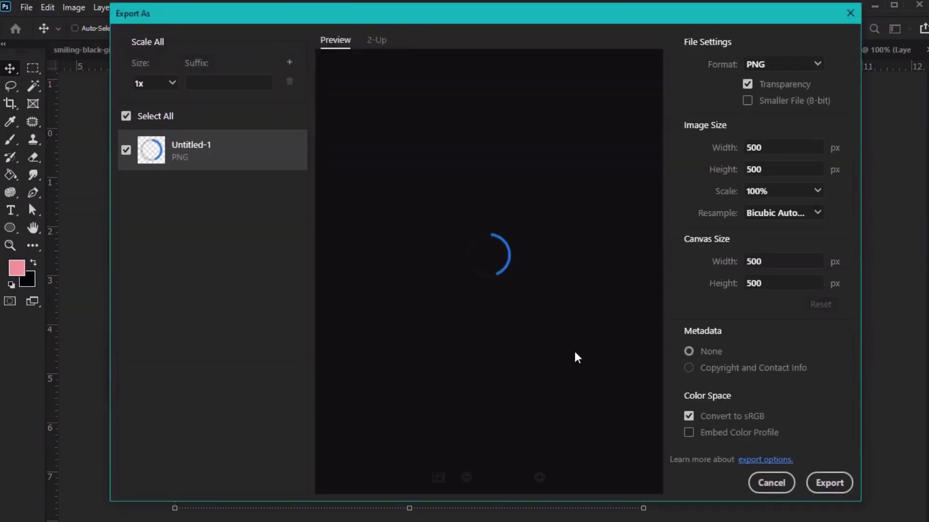
pyautogui.click(821, 66)
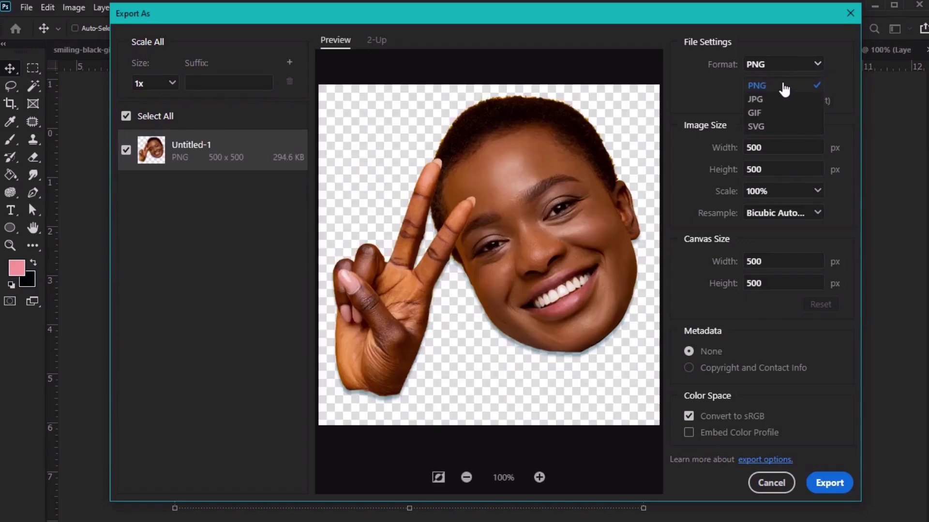
pyautogui.click(783, 87)
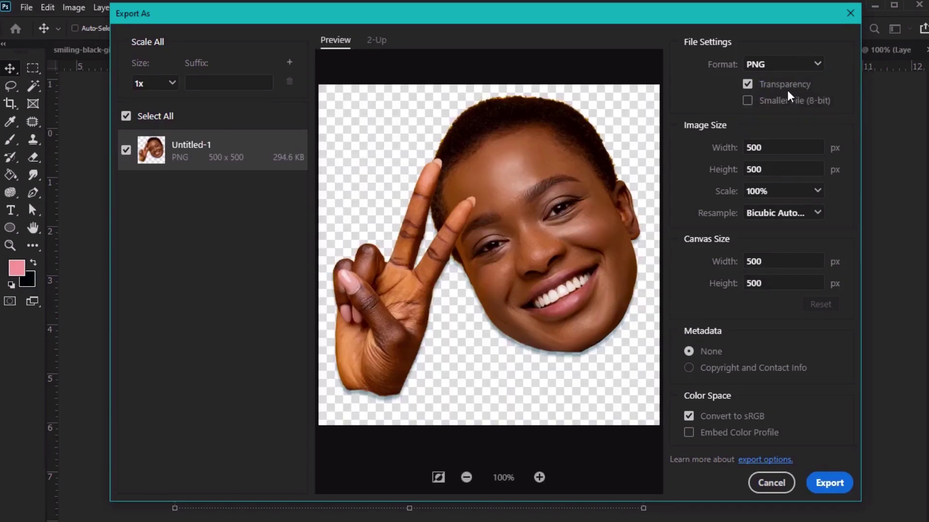
pyautogui.doubleClick(778, 150)
pyautogui.write('112')
pyautogui.press('Tab')
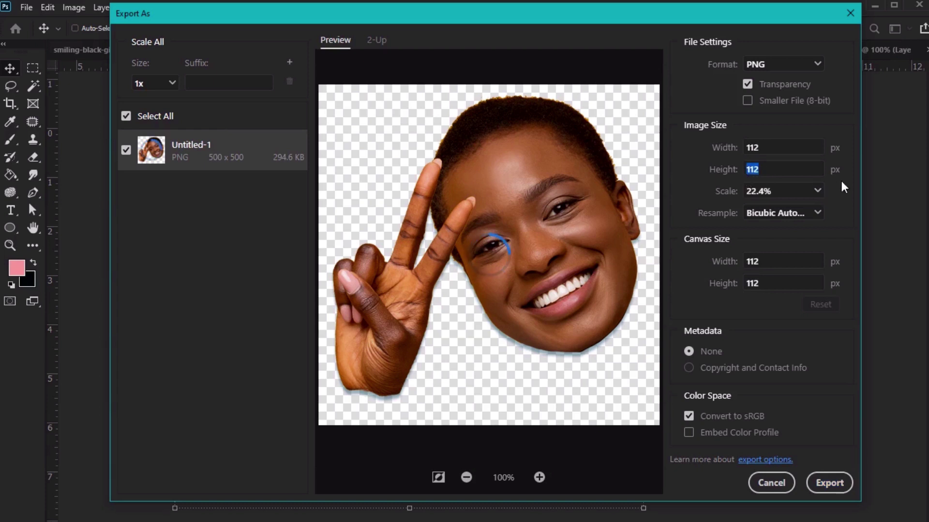